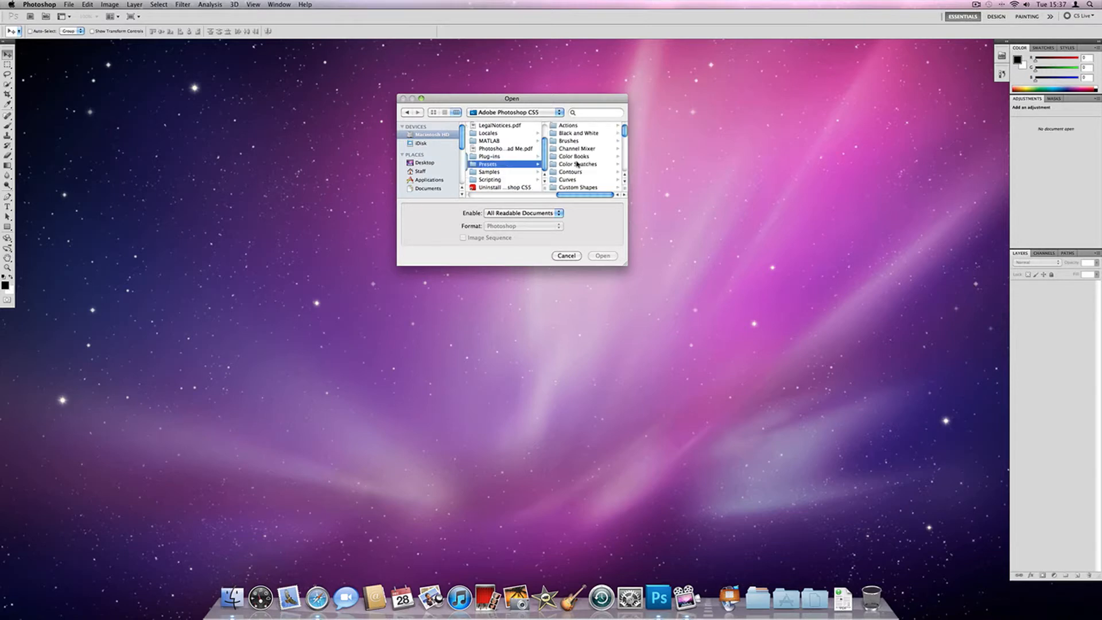
Step: Open photo3.jpg from the Samples Photomerge folder and move its window to the middle of the workspace
left_click(501, 173)
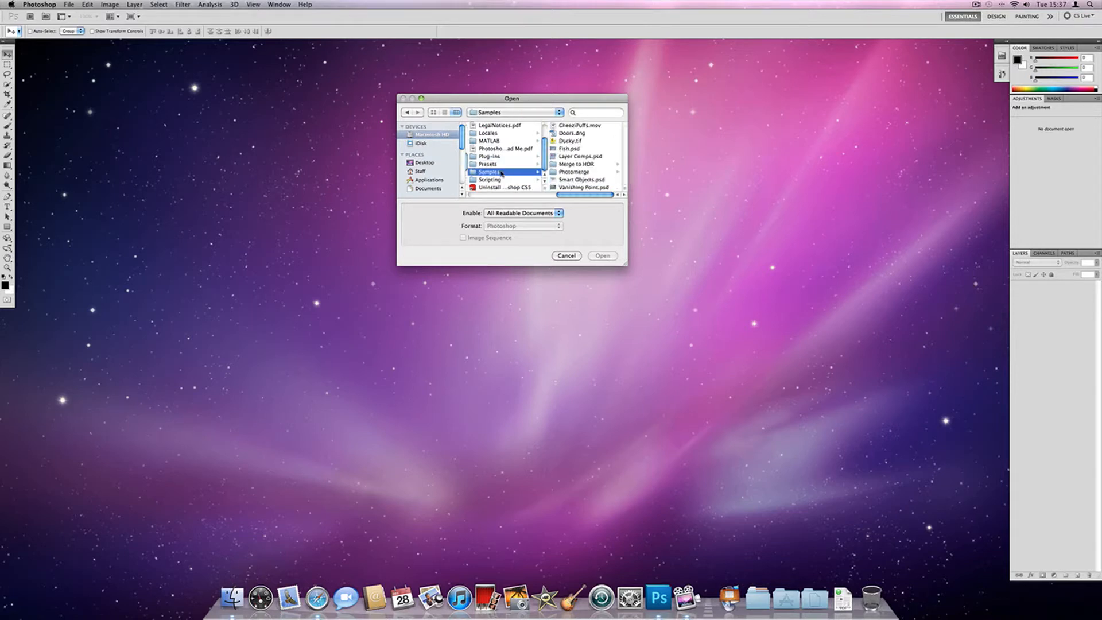
left_click(583, 171)
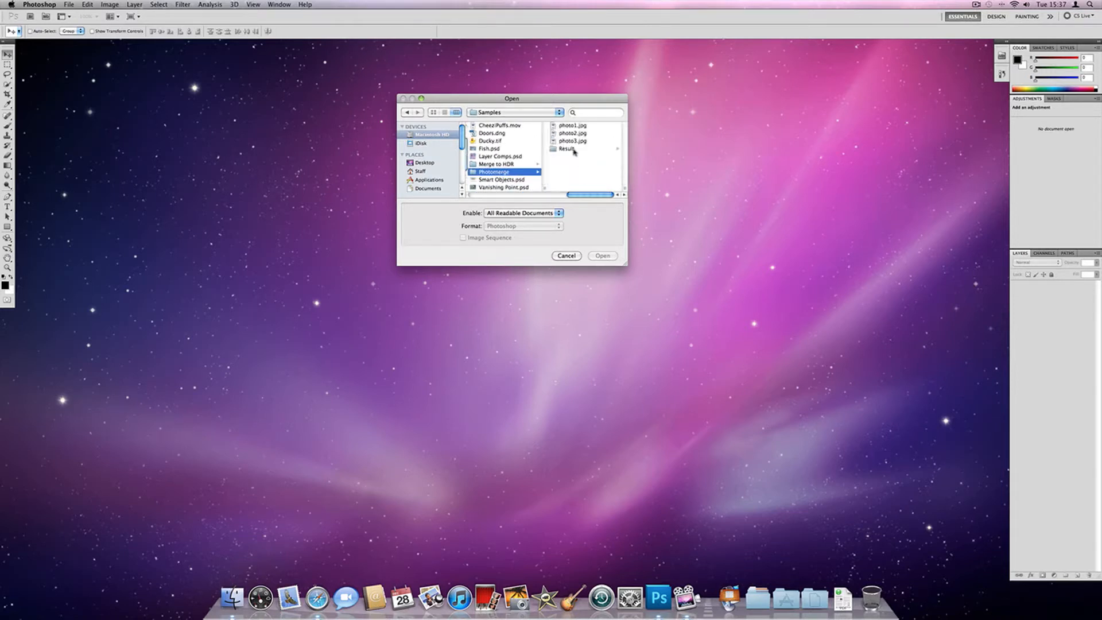
left_click(574, 141)
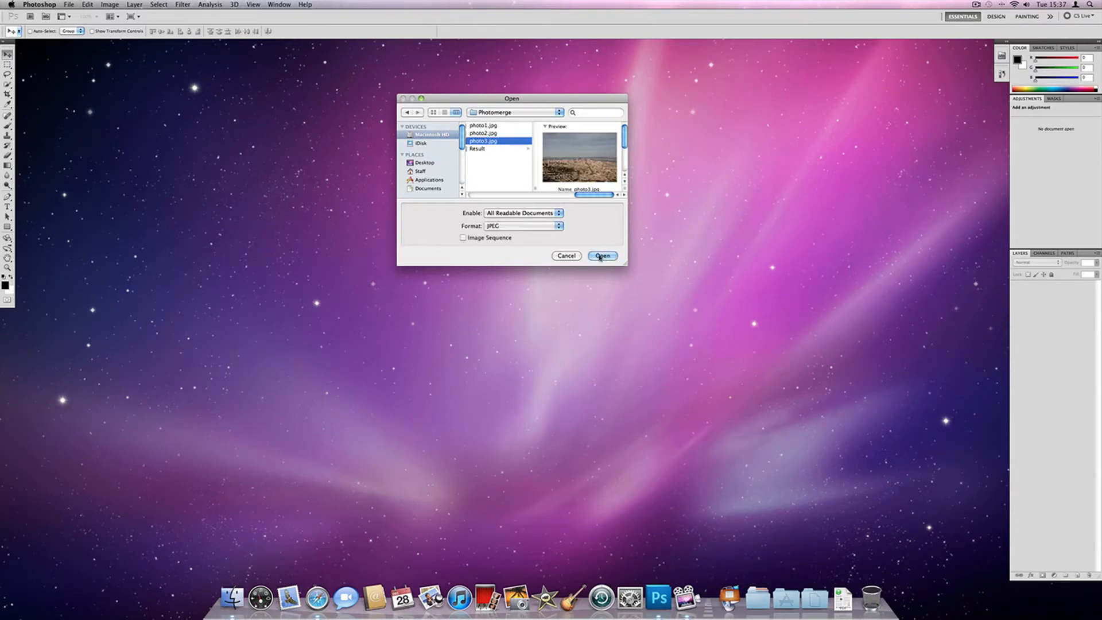
left_click(602, 255)
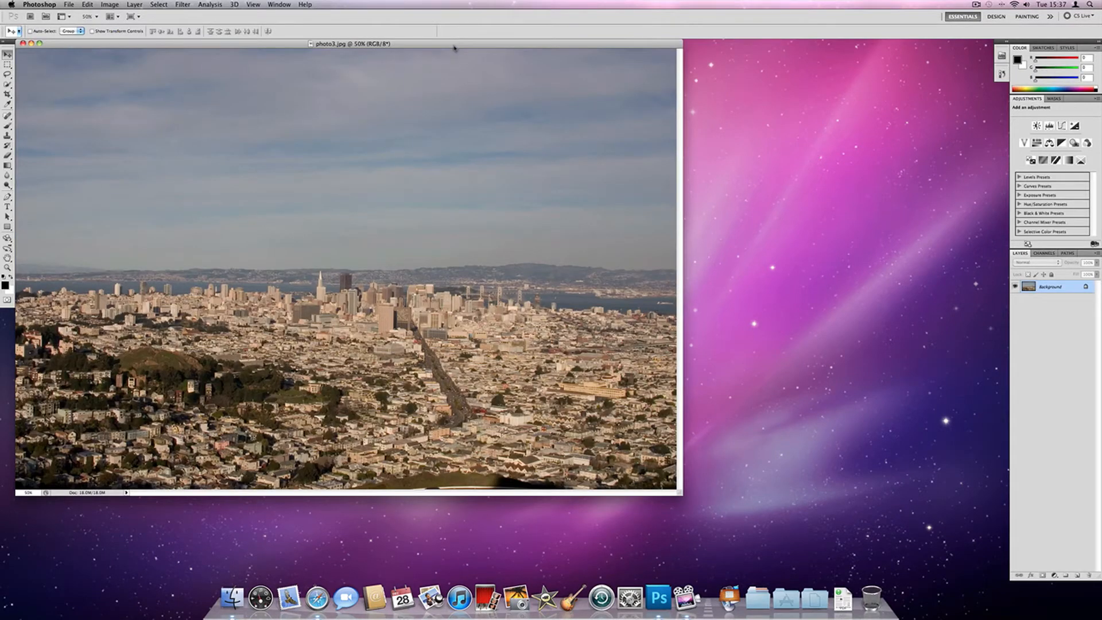
left_click_drag(454, 46, 640, 96)
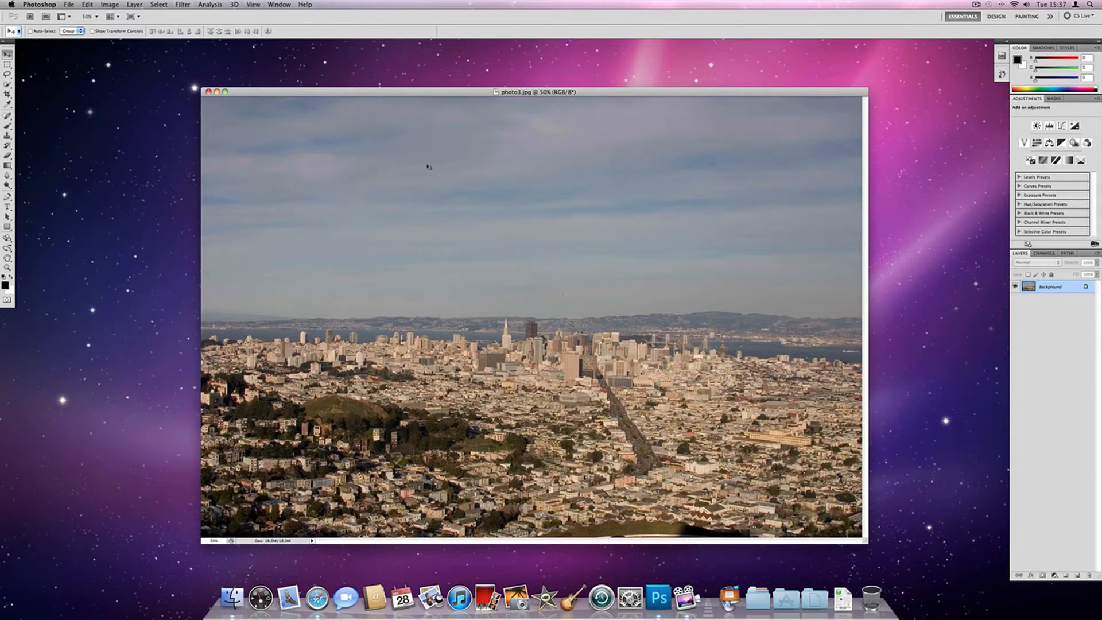
left_click_drag(390, 92, 390, 75)
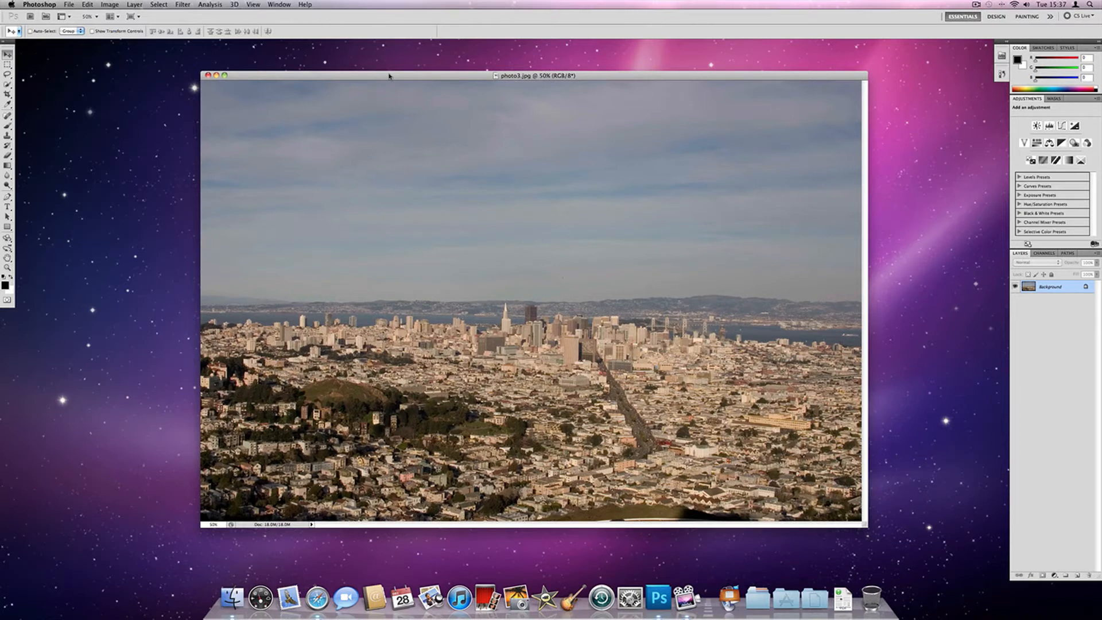
left_click_drag(389, 75, 391, 60)
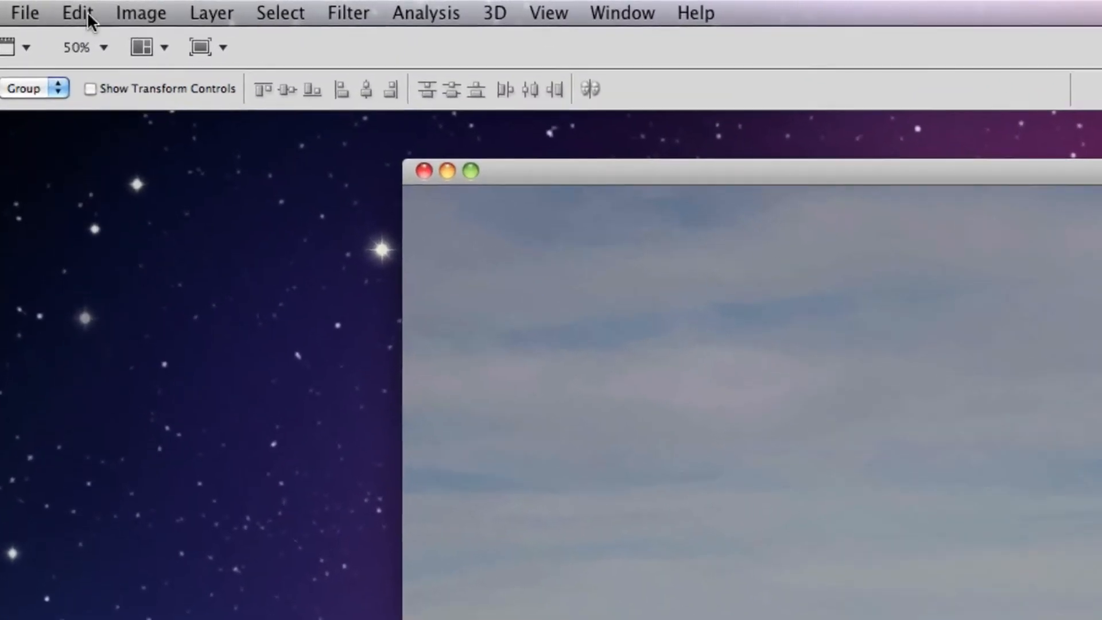
Step: Apply a Levels adjustment to the photo, lowering the RGB white input level to about 213
left_click(158, 16)
mouse_move(306, 94)
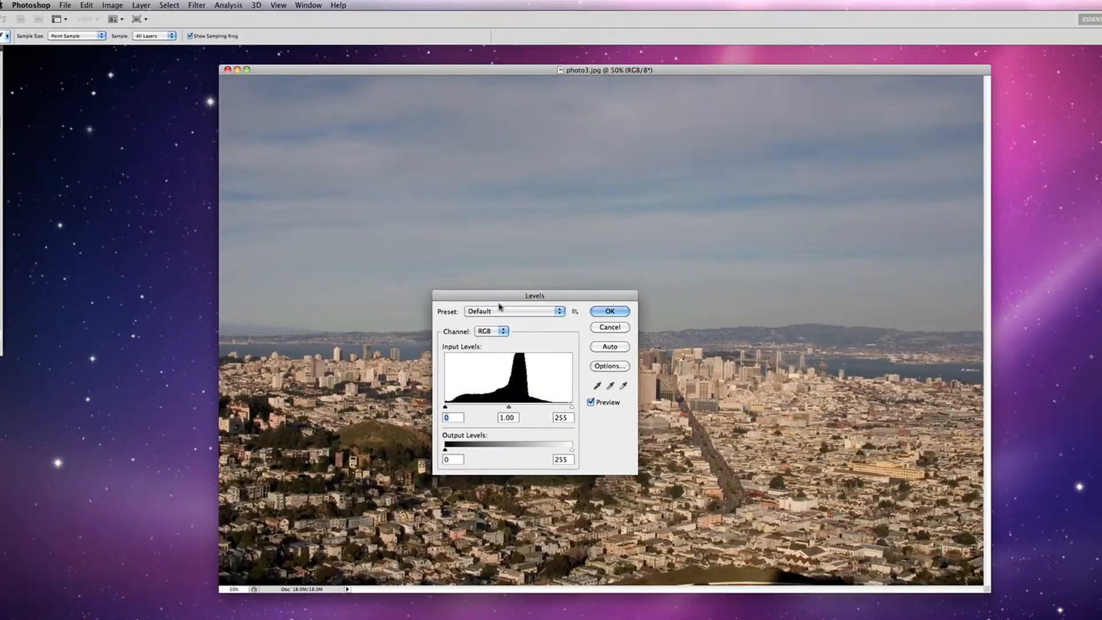
left_click_drag(443, 256, 213, 249)
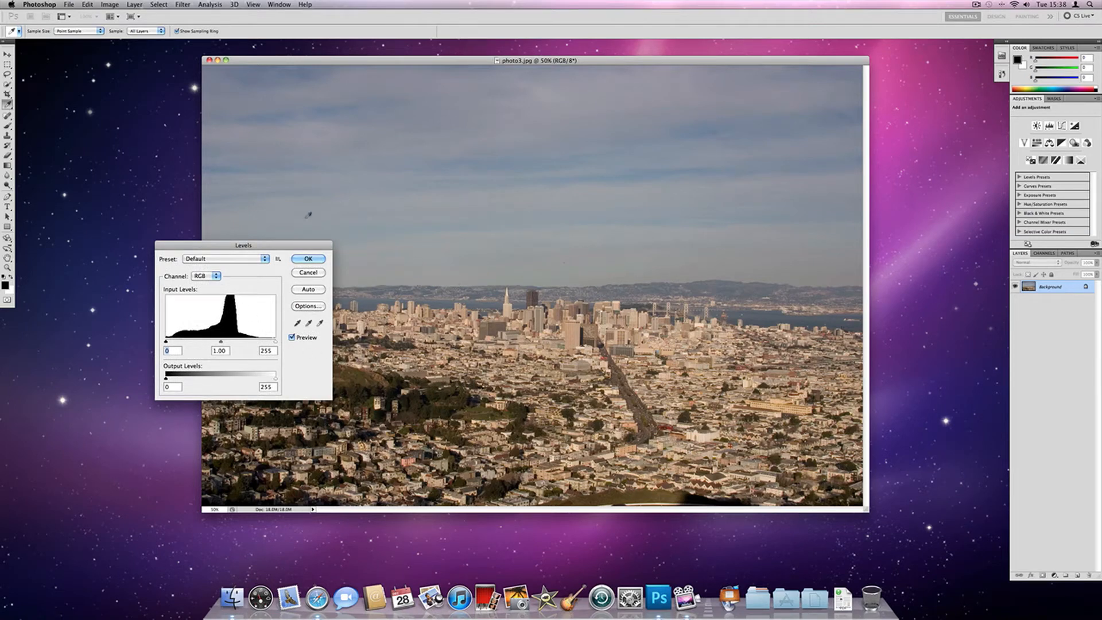
left_click_drag(288, 248, 256, 253)
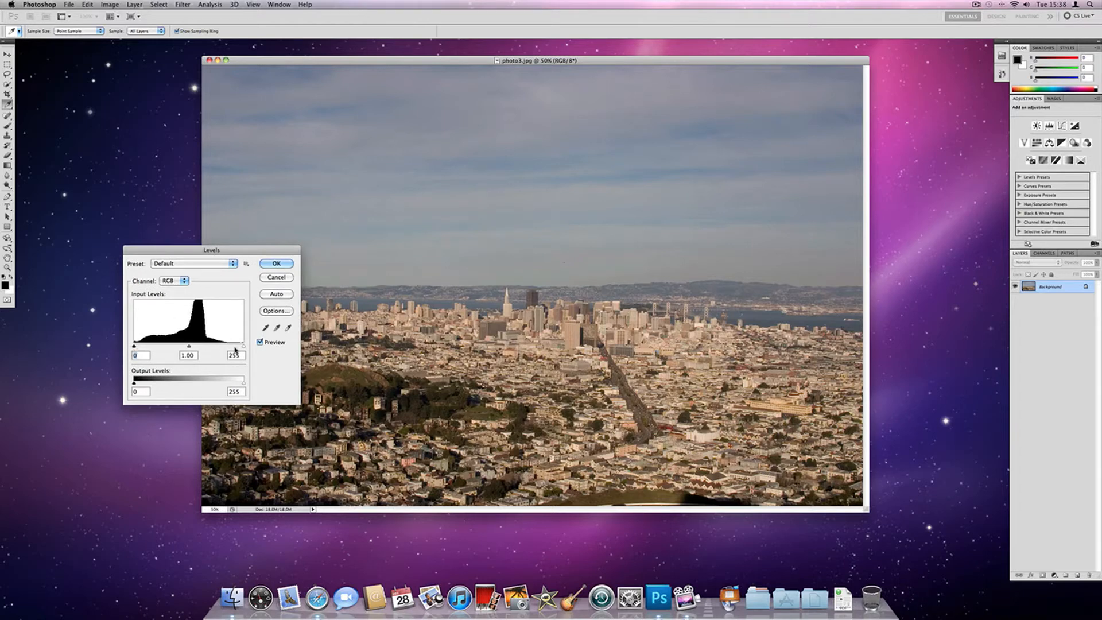
left_click_drag(244, 346, 225, 348)
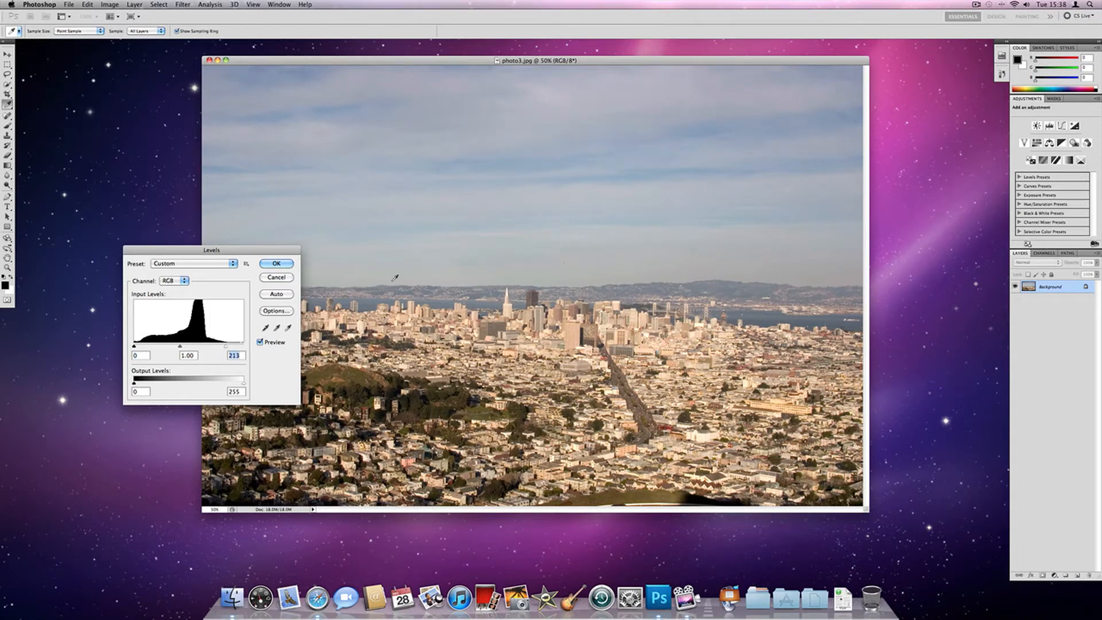
left_click_drag(209, 252, 127, 273)
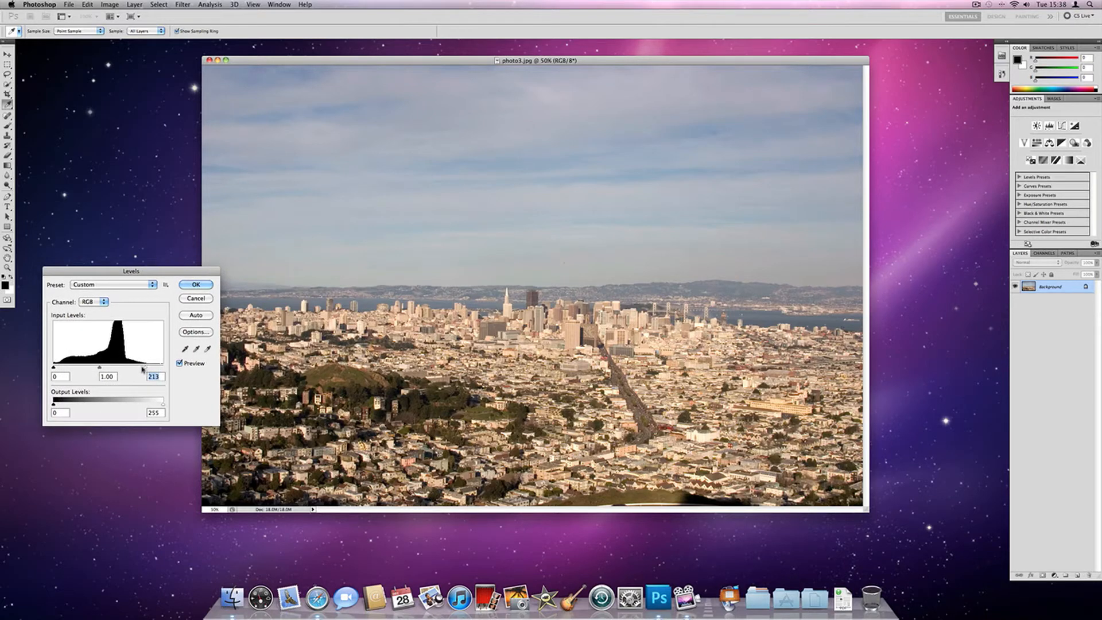
mouse_move(144, 367)
left_mouse_down()
mouse_move(165, 370)
mouse_move(143, 368)
left_mouse_up()
mouse_move(54, 368)
left_mouse_down()
mouse_move(69, 370)
mouse_move(54, 368)
left_mouse_up()
left_click_drag(143, 368, 144, 370)
left_click(145, 370)
left_click_drag(145, 369, 144, 369)
left_click(198, 285)
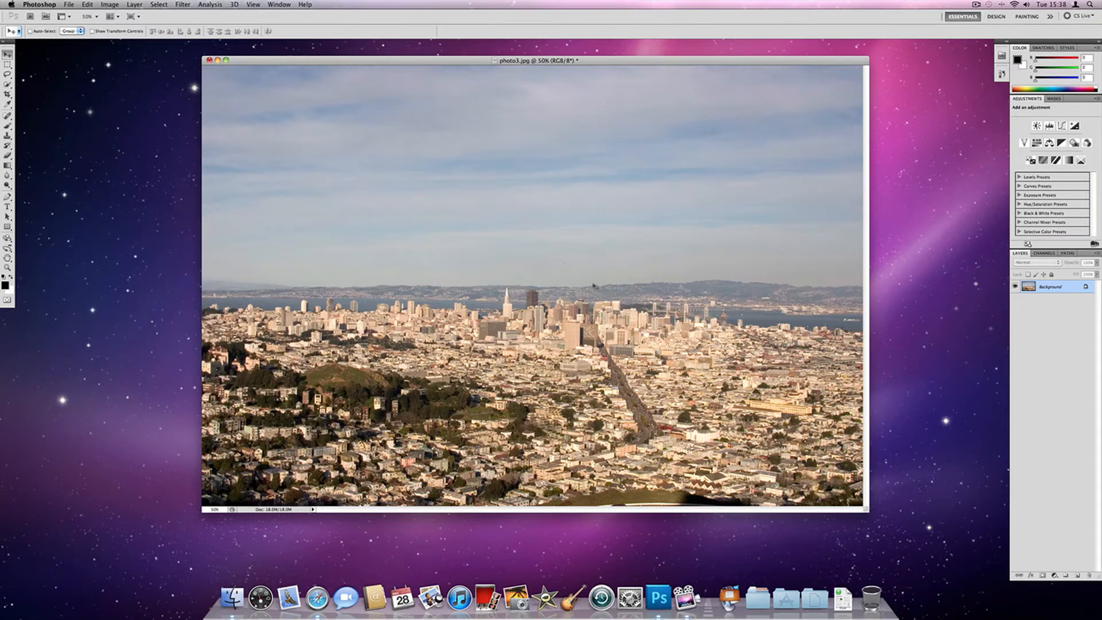
Step: Apply a Brightness/Contrast adjustment to the photo with brightness set to 19
left_click(106, 5)
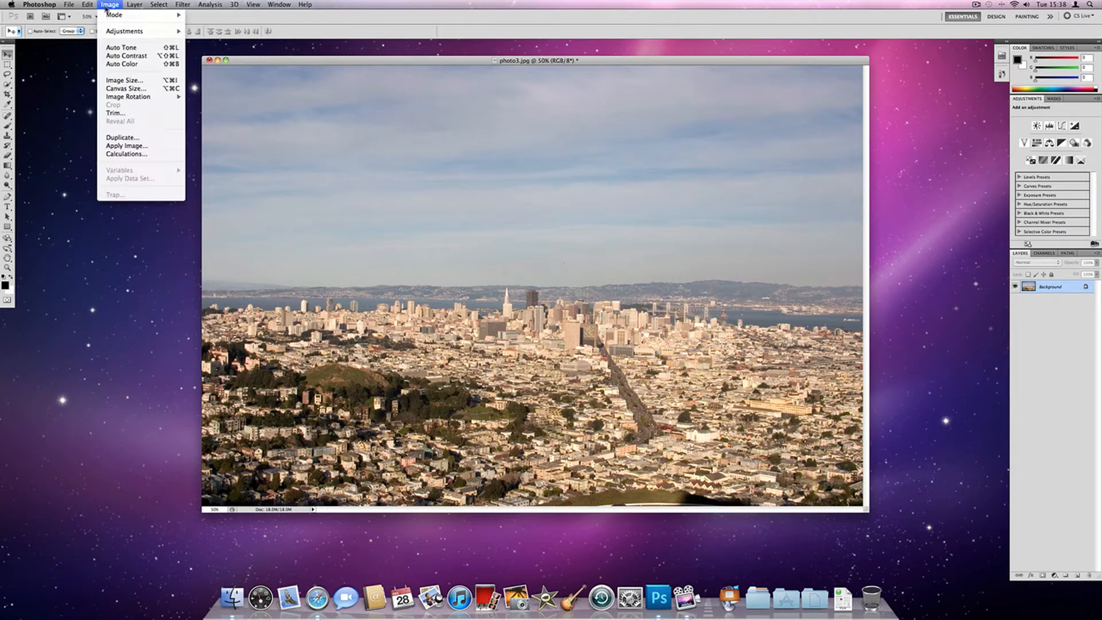
mouse_move(146, 34)
left_click(233, 36)
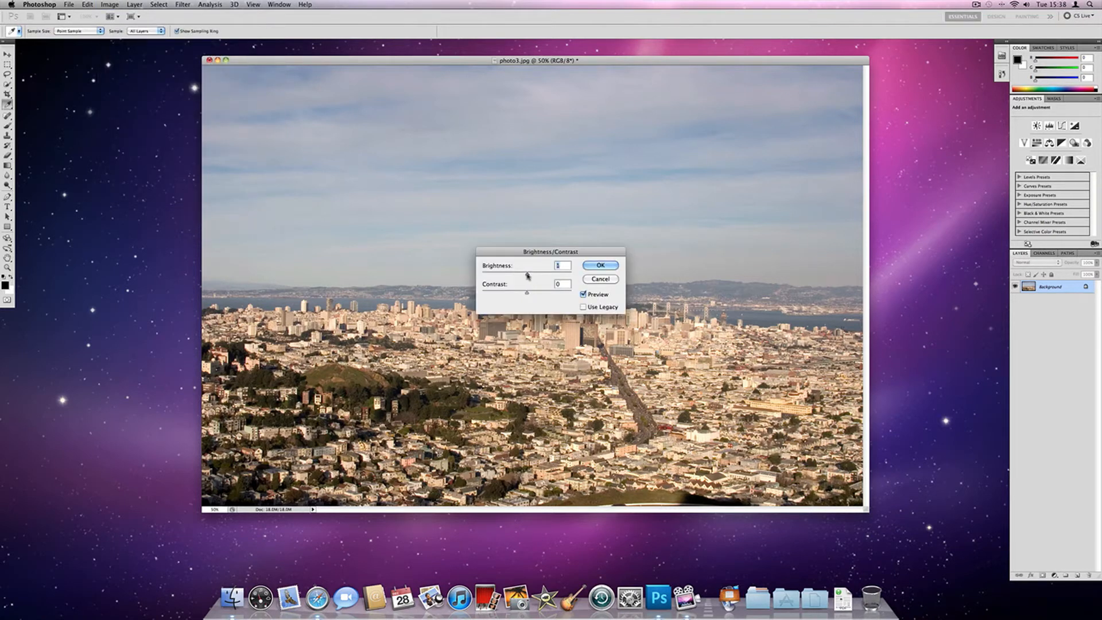
left_click_drag(527, 274, 533, 275)
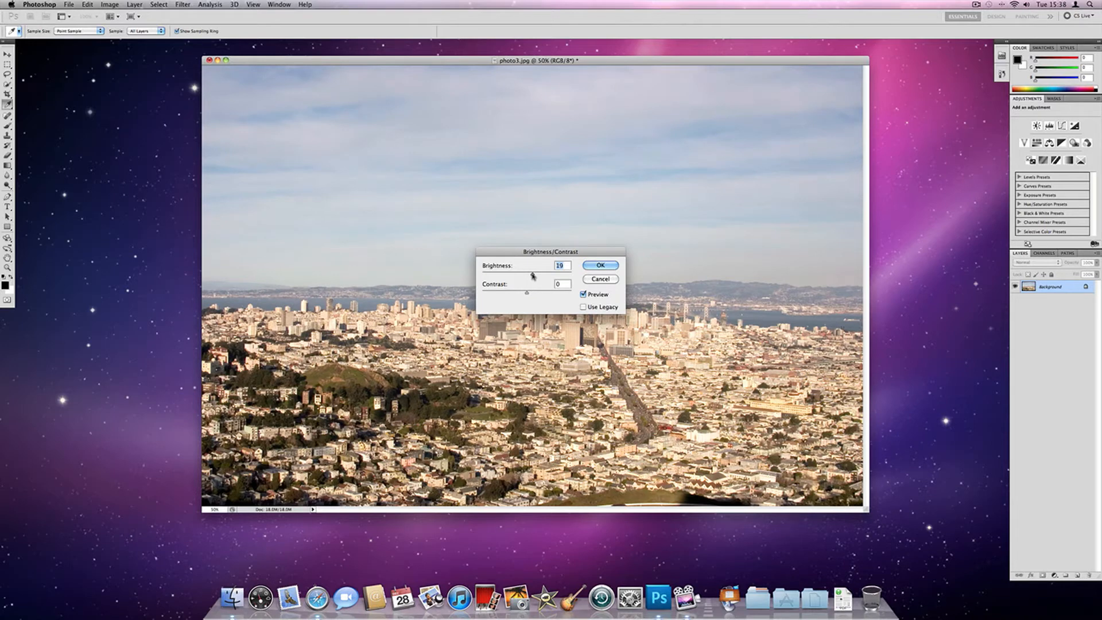
left_click(601, 266)
key("v")
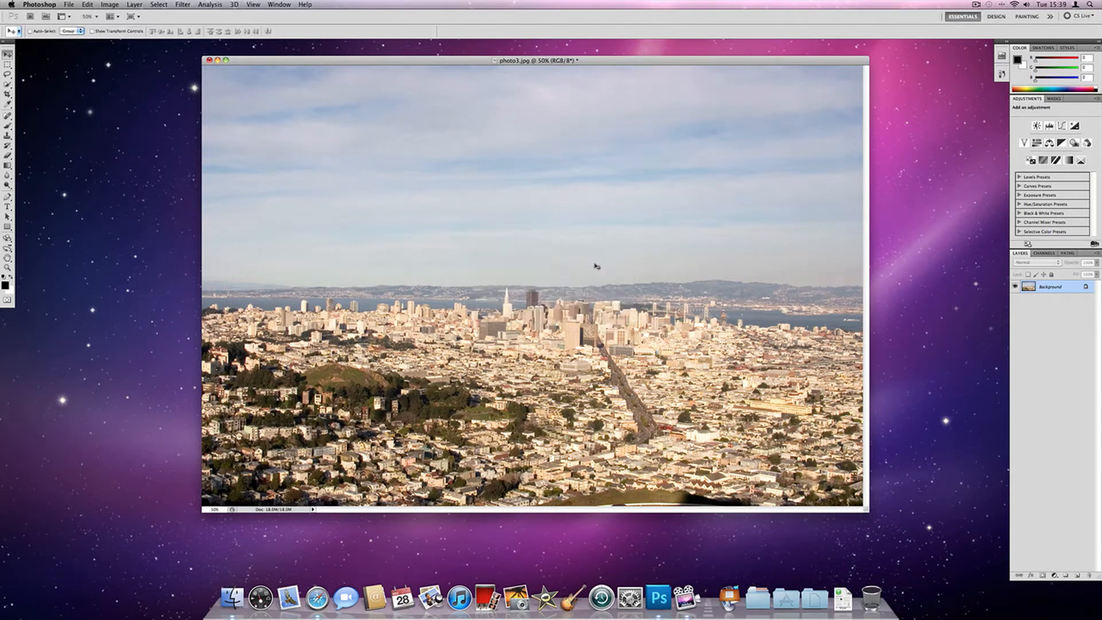
Step: Try an Exposure adjustment of +0.63 on the photo, resetting the exposure to 0 before applying it
left_click(120, 7)
mouse_move(163, 32)
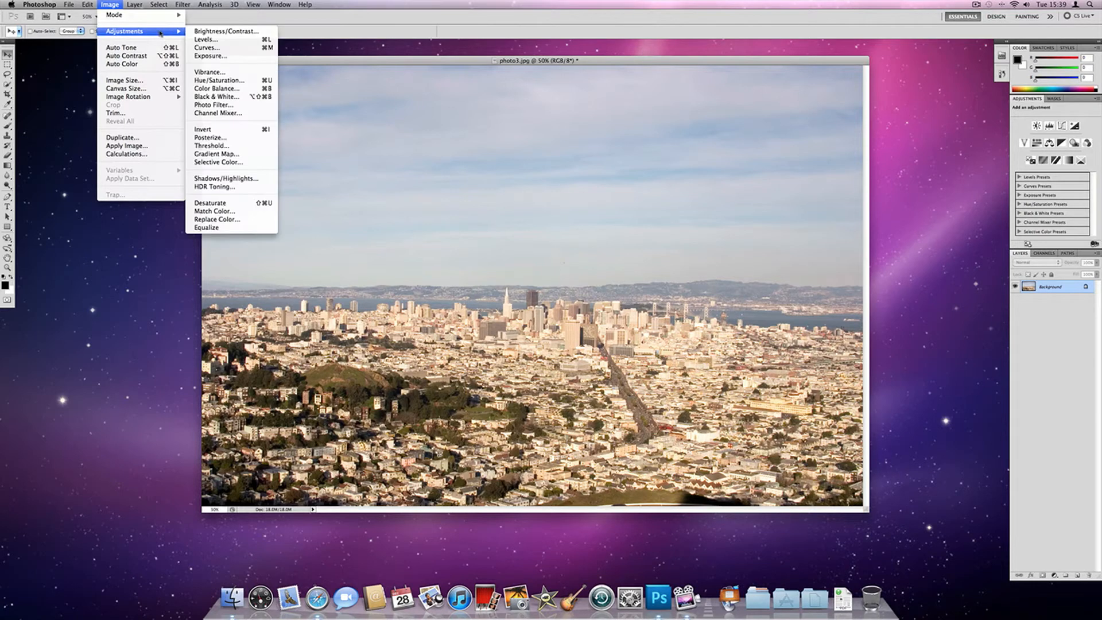
left_click(261, 55)
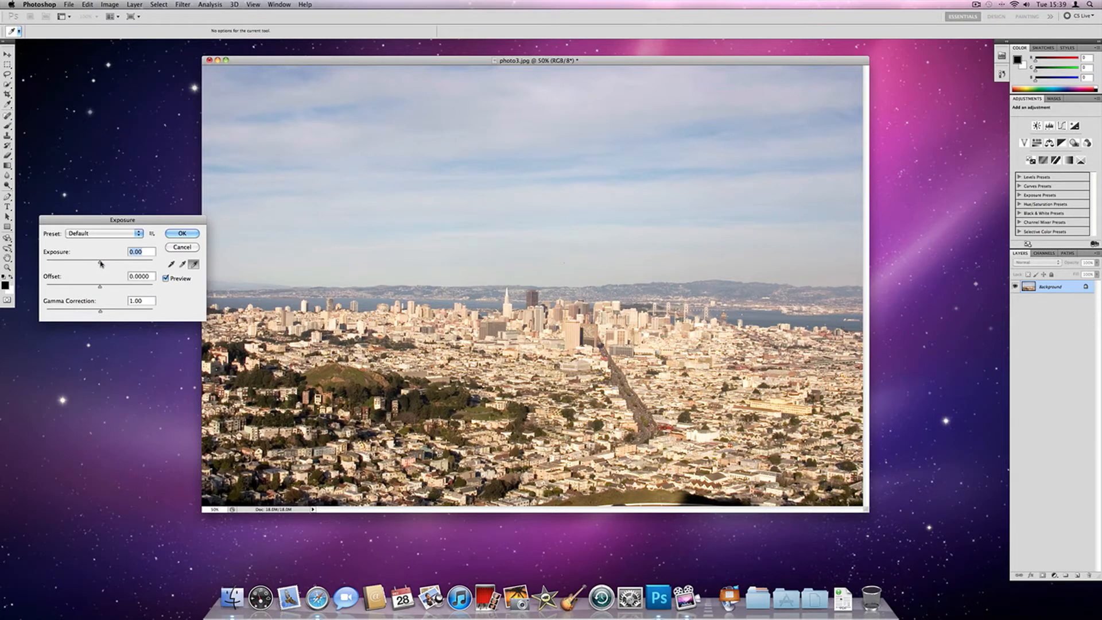
left_click_drag(108, 219, 96, 219)
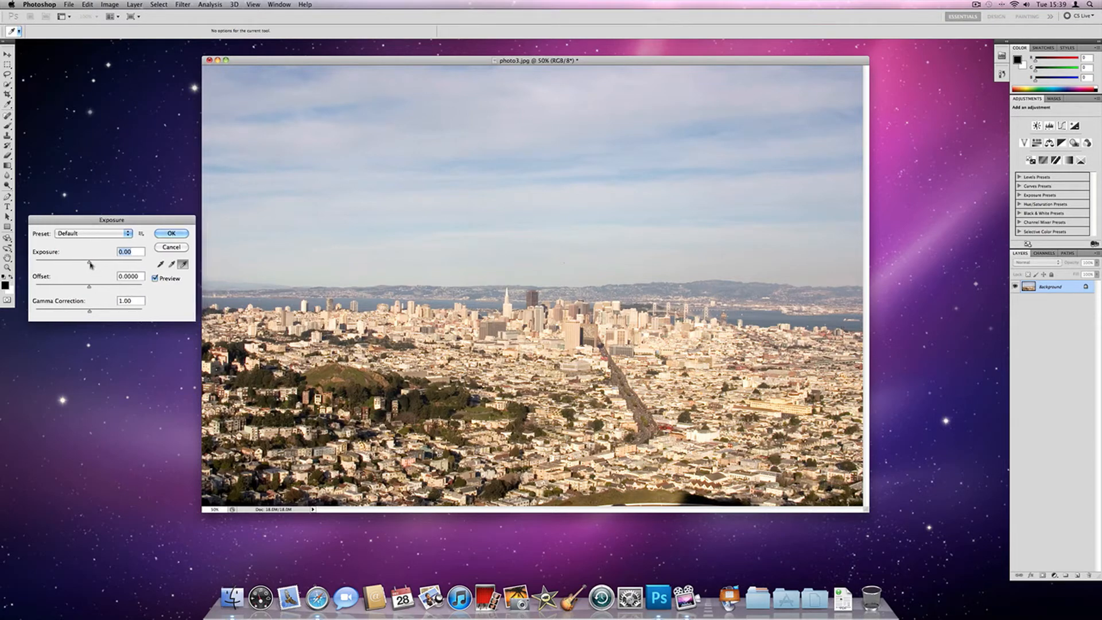
mouse_move(89, 261)
left_mouse_down()
mouse_move(150, 263)
mouse_move(34, 265)
mouse_move(94, 264)
left_mouse_up()
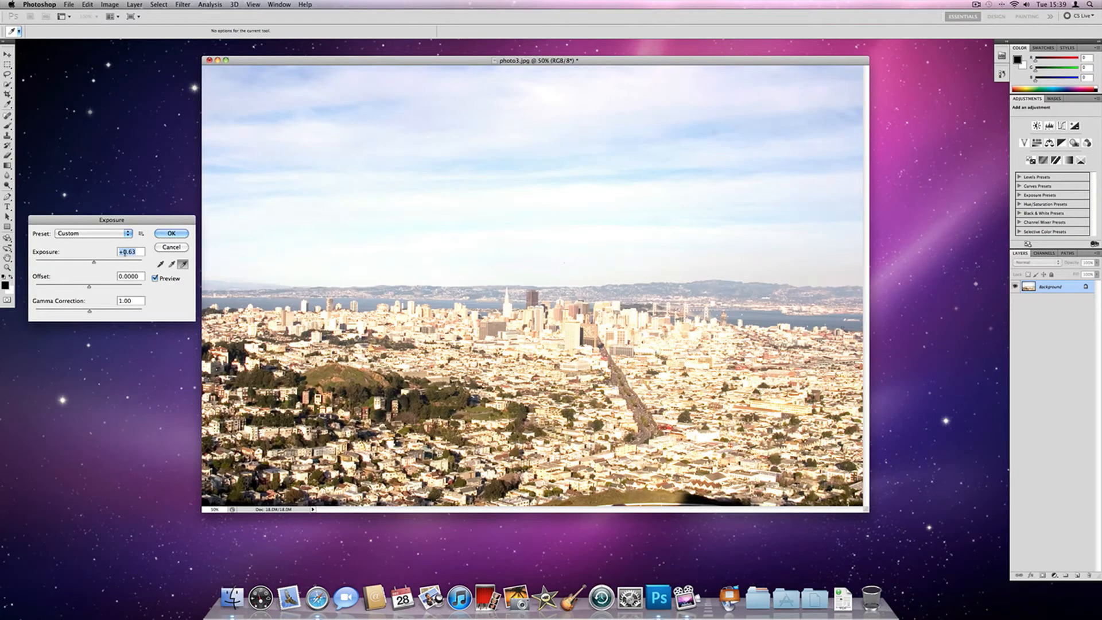
type("0")
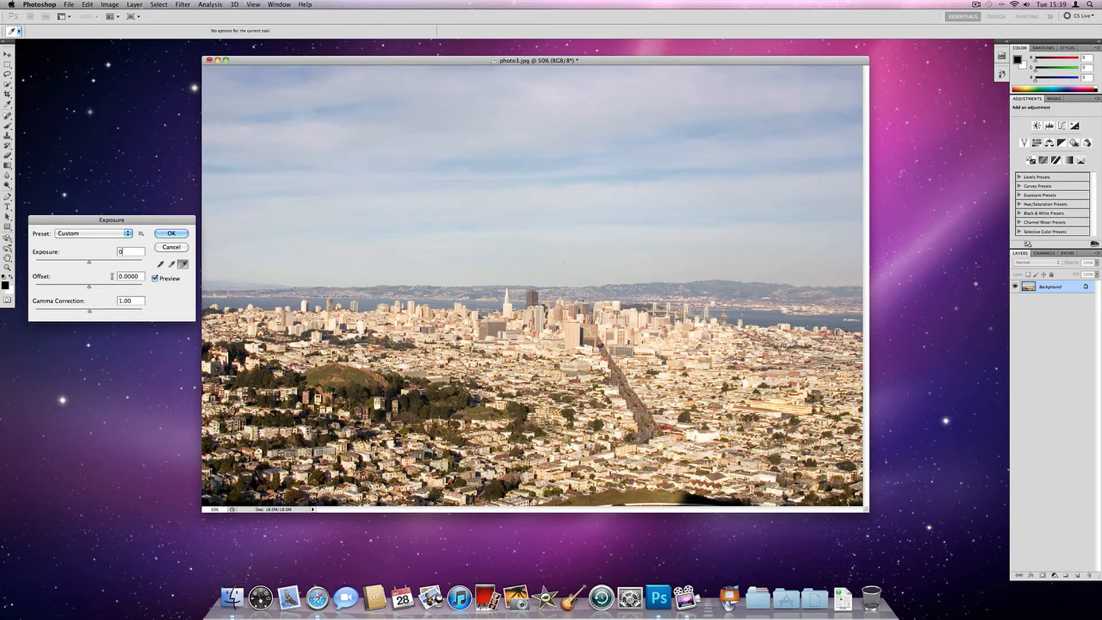
mouse_move(89, 288)
left_mouse_down()
mouse_move(167, 290)
mouse_move(38, 291)
mouse_move(89, 291)
left_mouse_up()
left_click(171, 234)
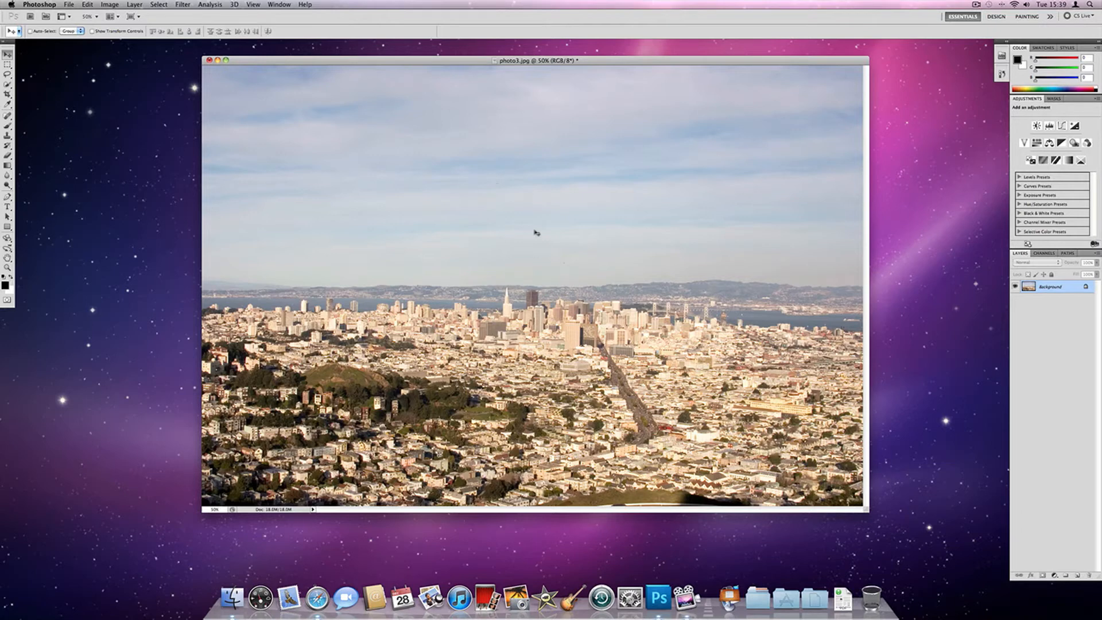
Step: Set the foreground color to a bright blue, about 0447f2
left_click_drag(487, 60, 470, 66)
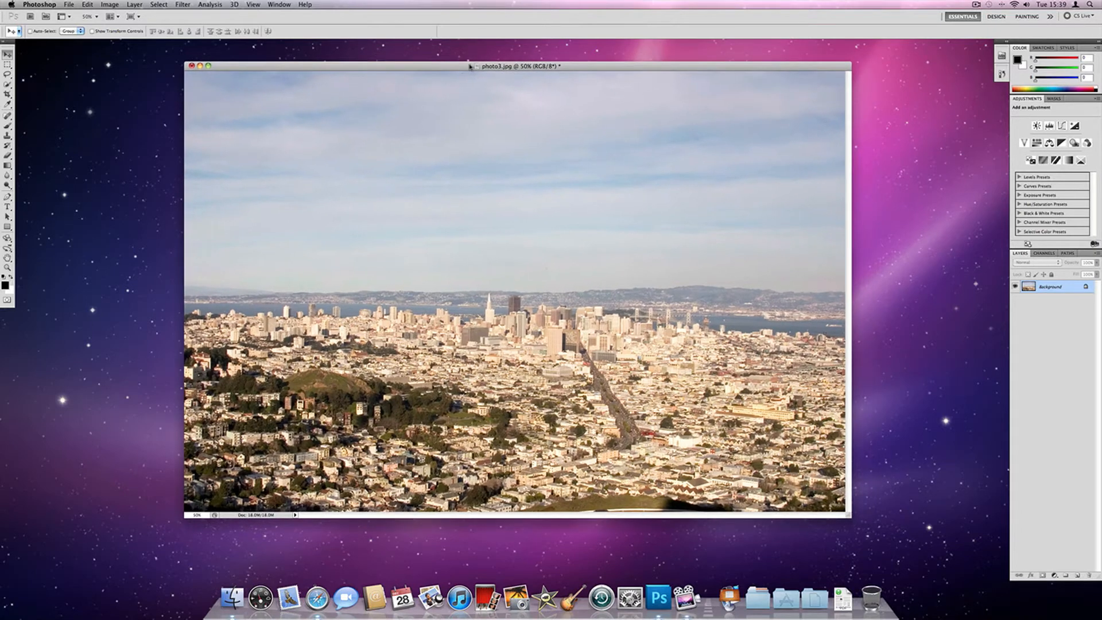
left_click(5, 285)
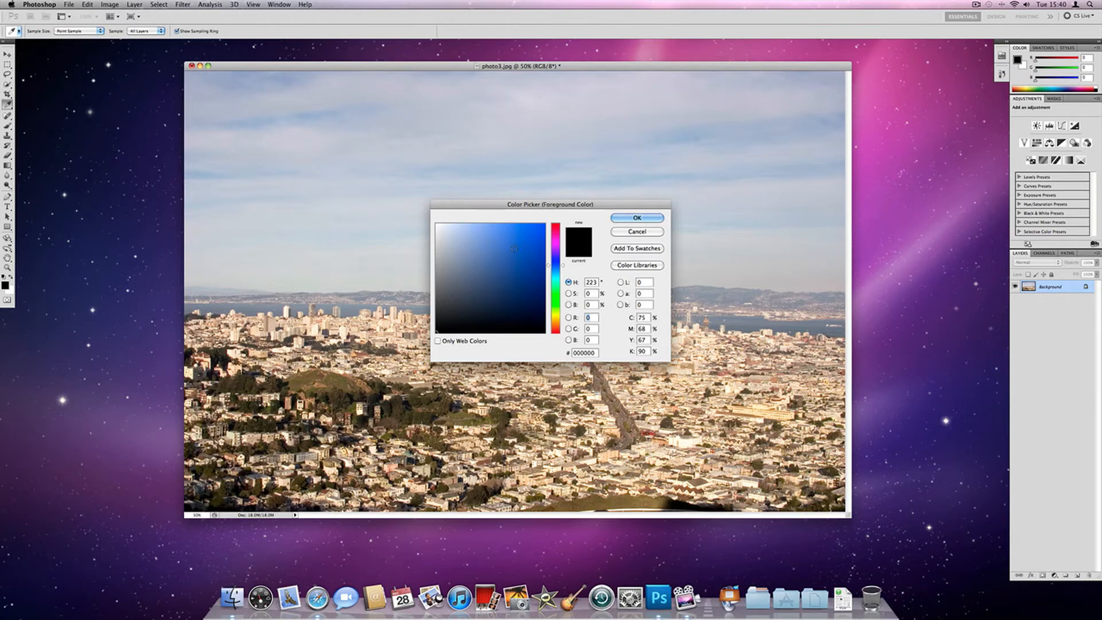
left_click_drag(534, 232, 543, 229)
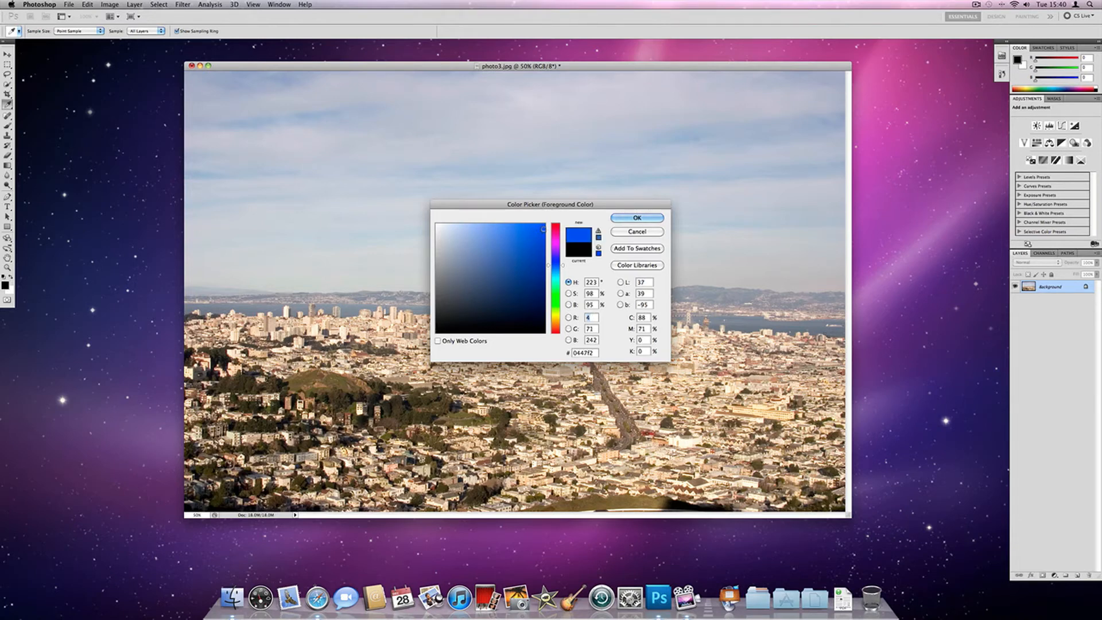
left_click(635, 223)
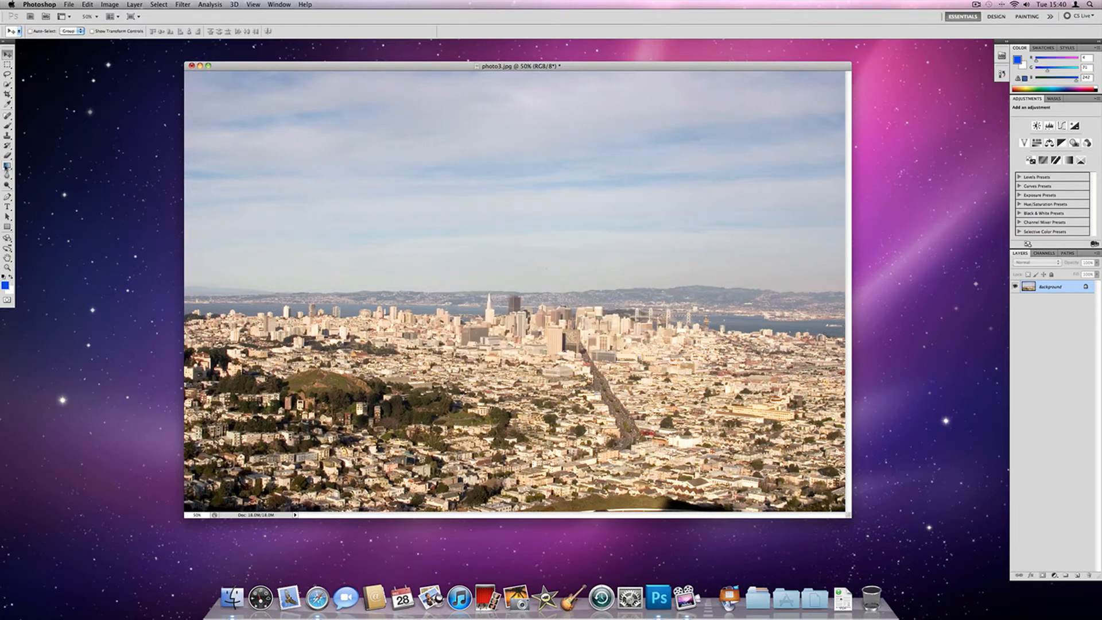
Step: Set up the Gradient tool with the preset that fades from the foreground color to transparent
left_click(7, 166)
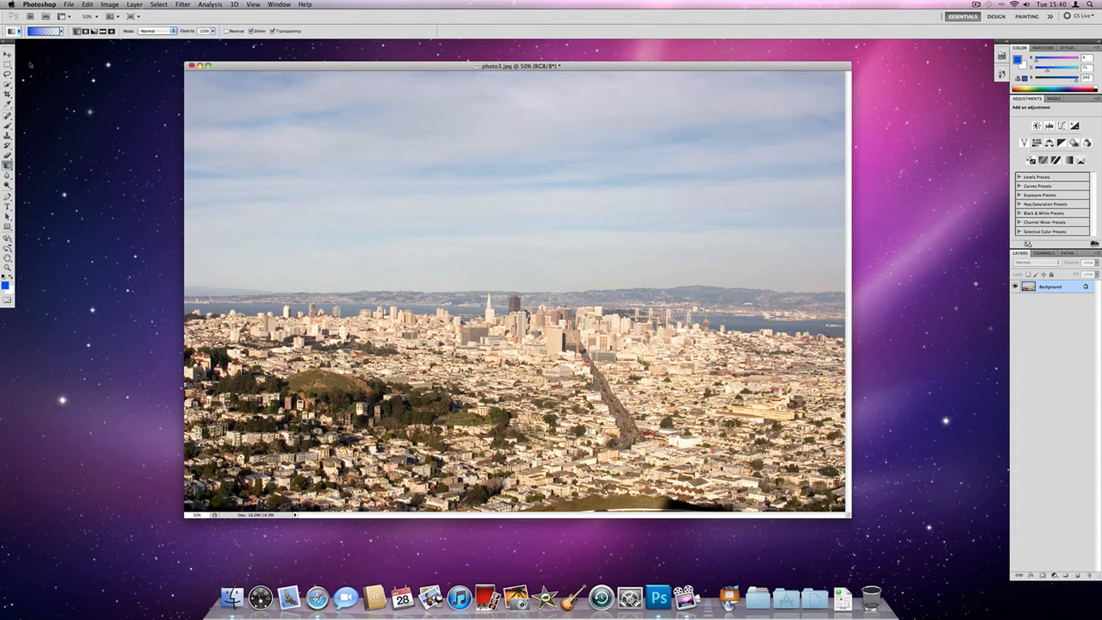
left_click(61, 32)
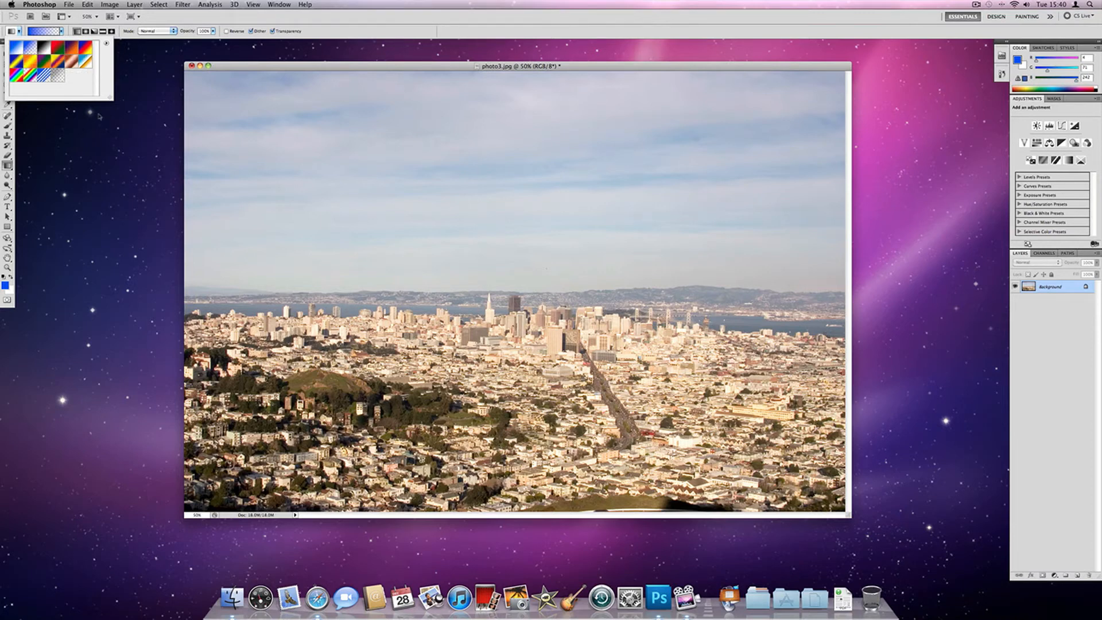
left_click(34, 49)
left_click(77, 32)
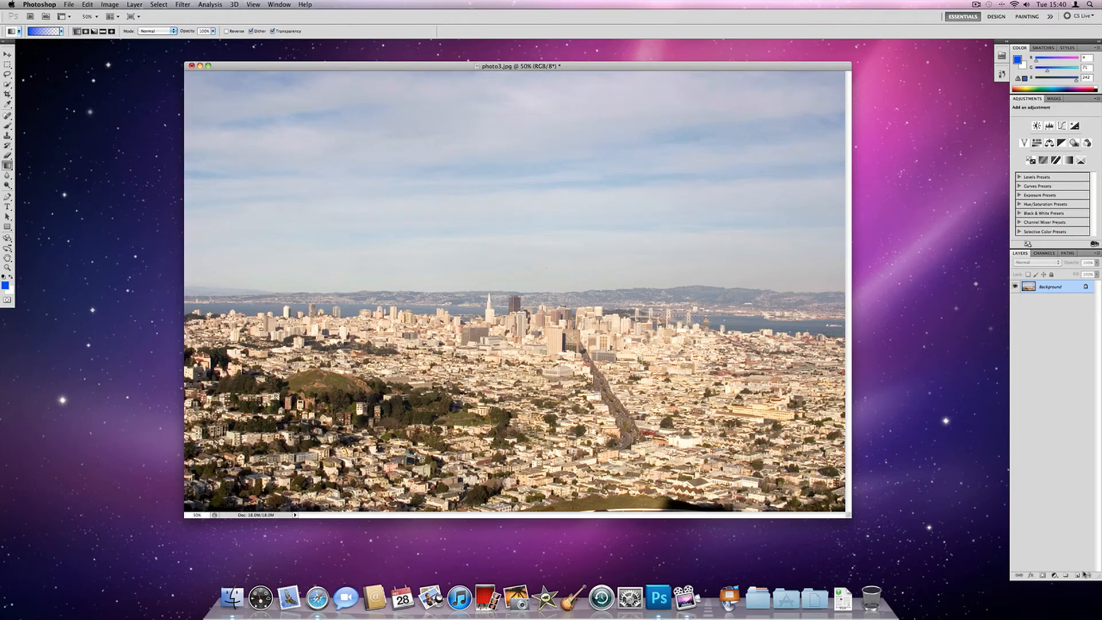
Step: Create a new layer named Sky and draw the gradient on it vertically from the photo's upper edge to the horizon
left_click(1078, 576)
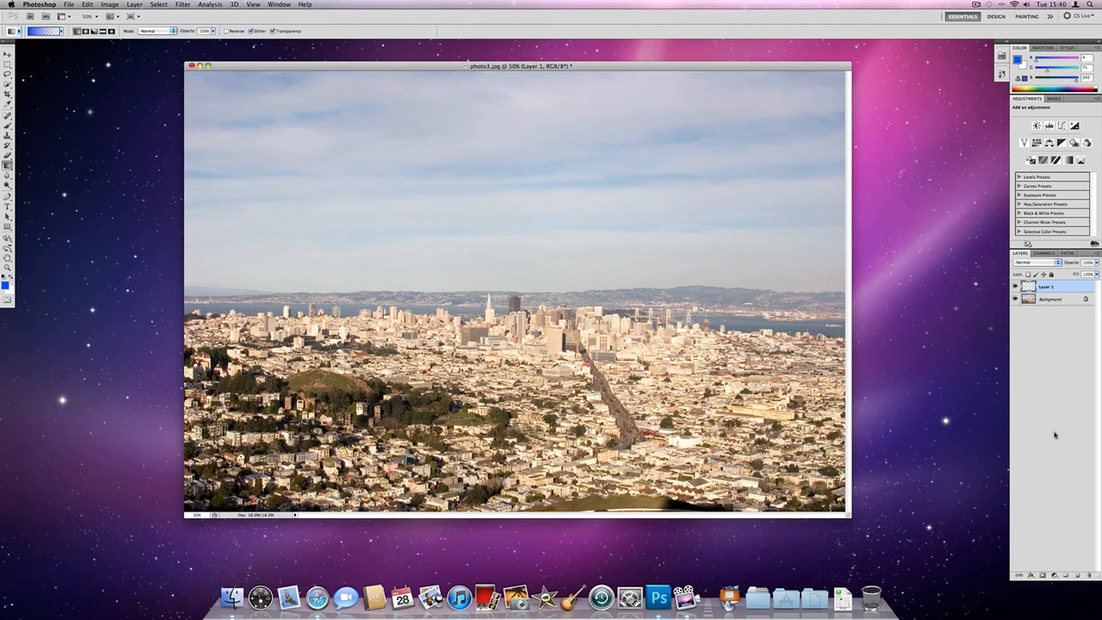
double_click(1047, 289)
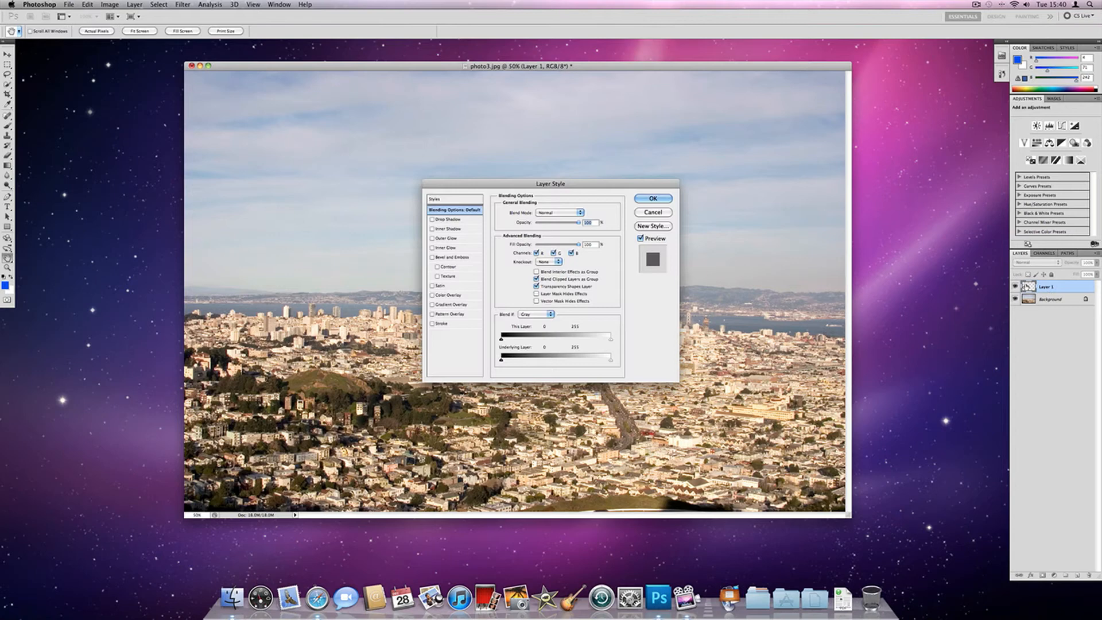
left_click(654, 213)
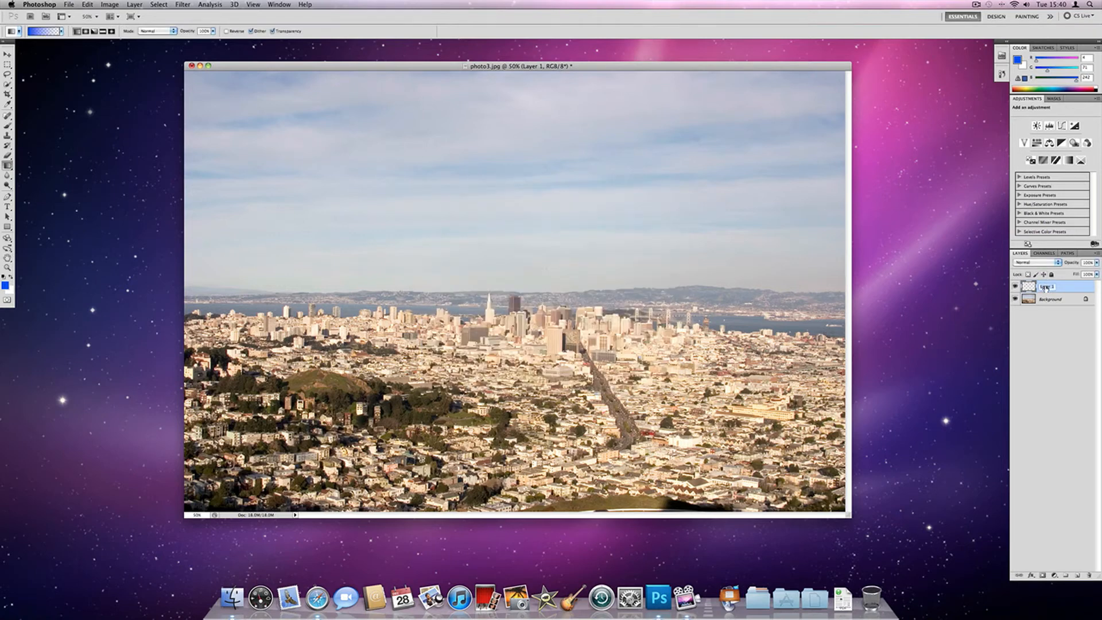
type("Sky")
key("Return")
left_click_drag(500, 75, 500, 201)
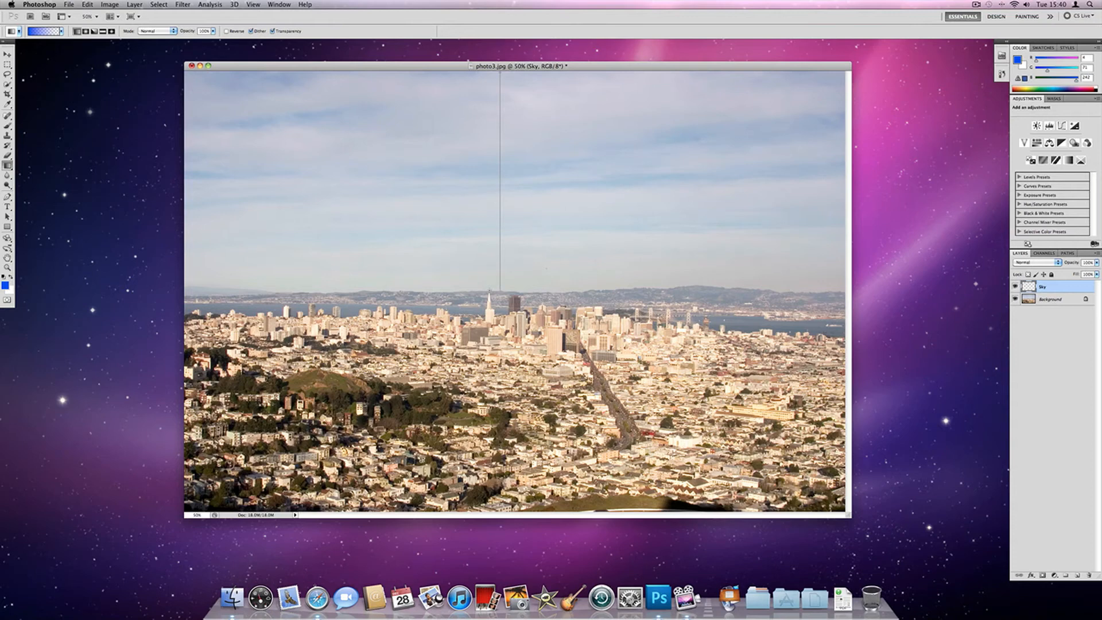
left_click_drag(501, 290, 500, 290)
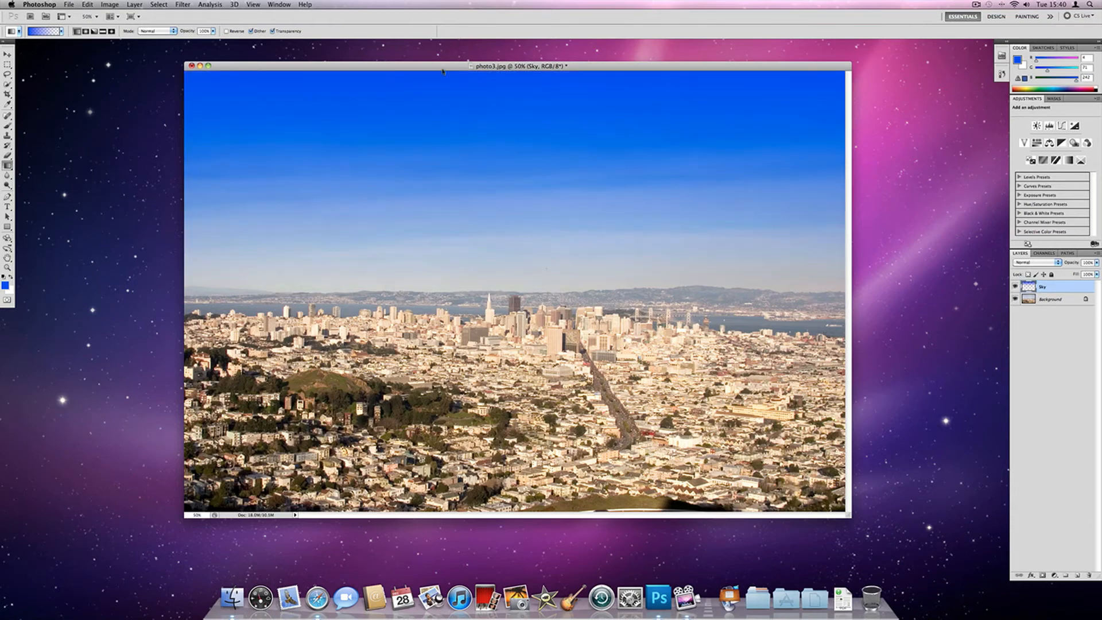
Step: Change the Sky layer's blend mode to Overlay so the blue gradient blends with the photo's clouds
left_click_drag(442, 72, 431, 101)
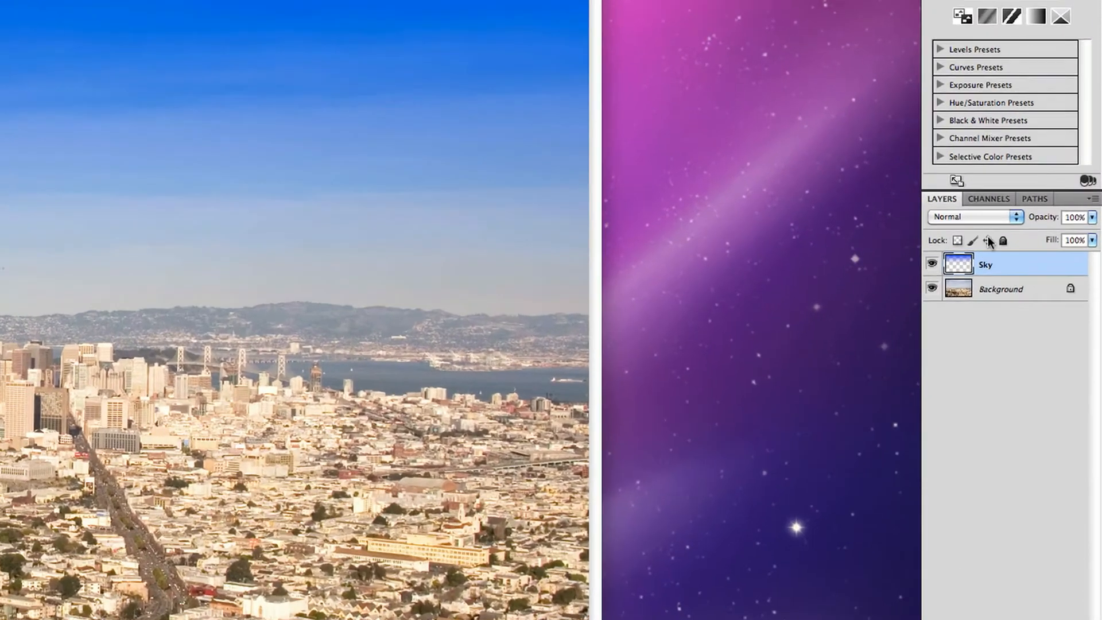
left_click(1042, 262)
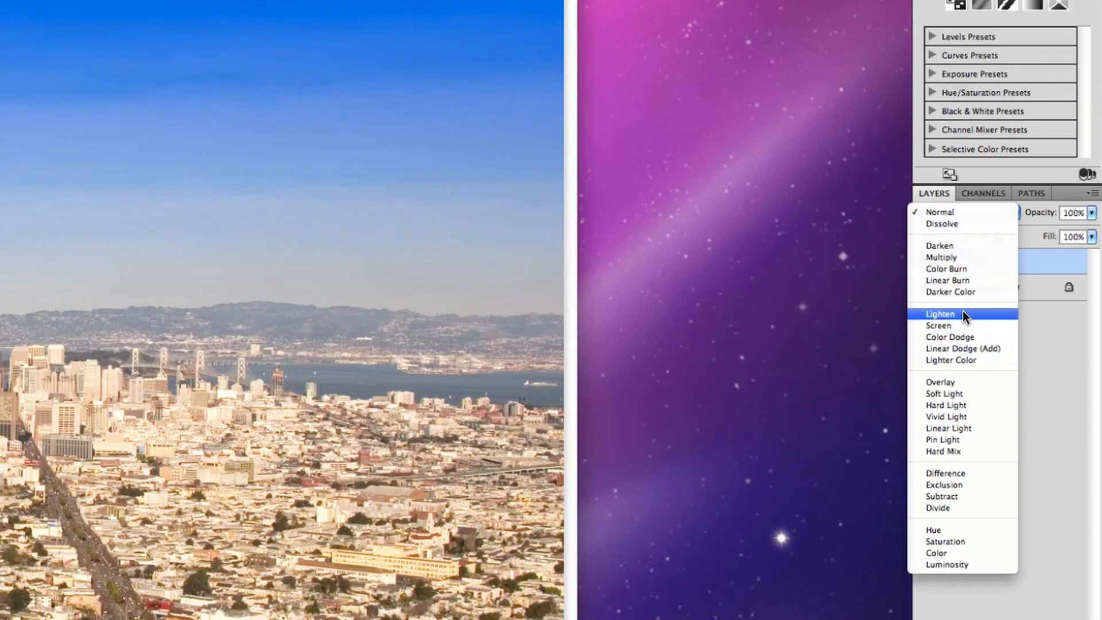
left_click(969, 383)
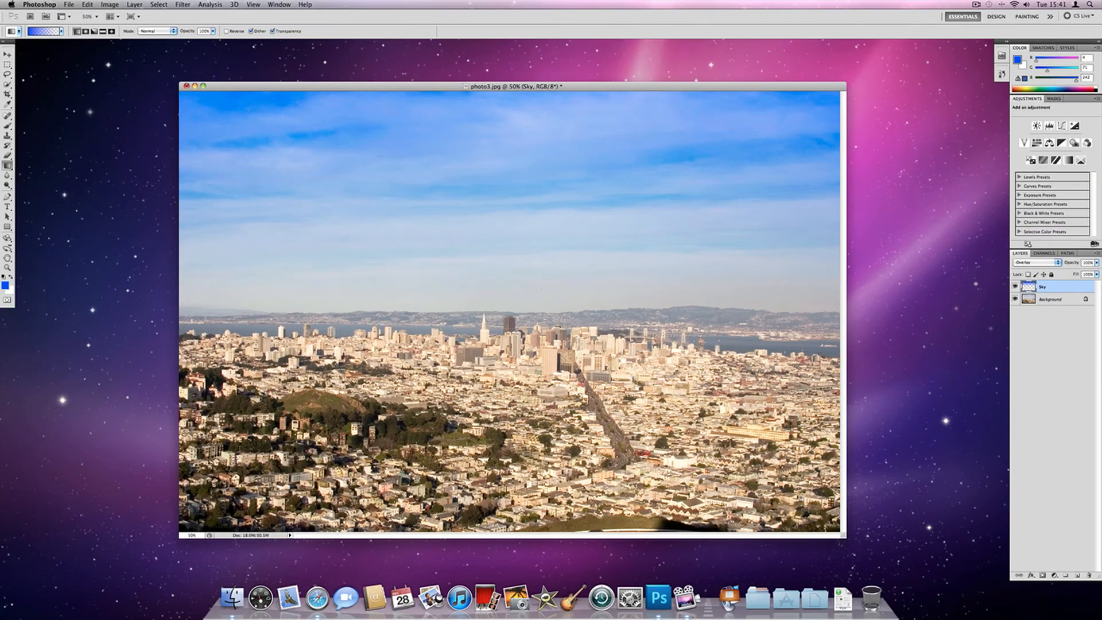
Step: Lower the Sky layer's opacity to about 87% and leave no layer selected
left_click_drag(330, 87, 330, 83)
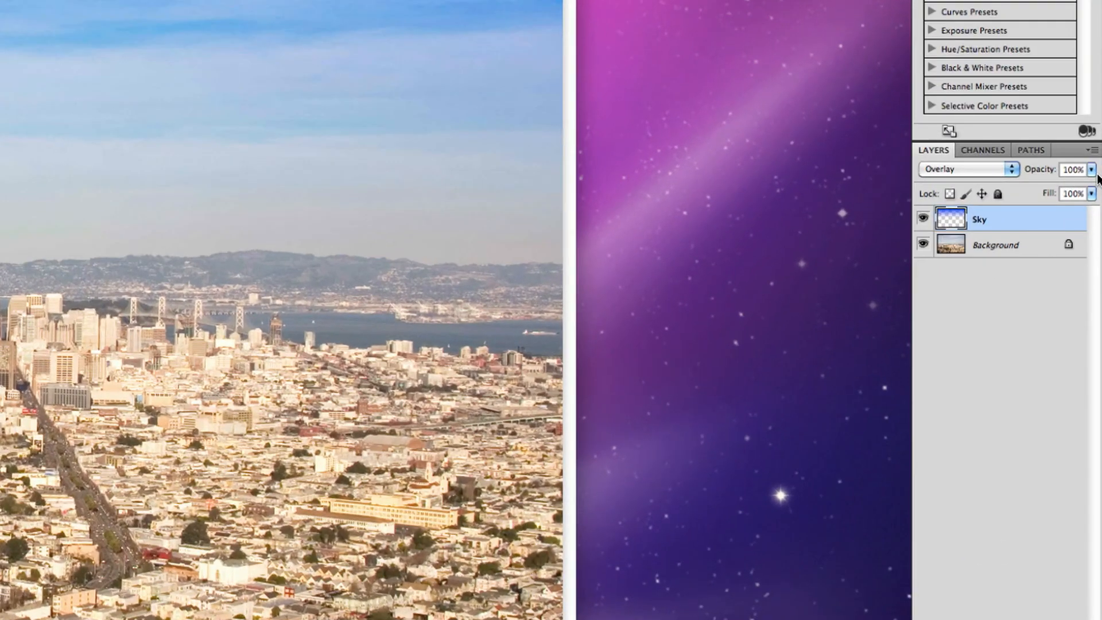
left_click(1097, 263)
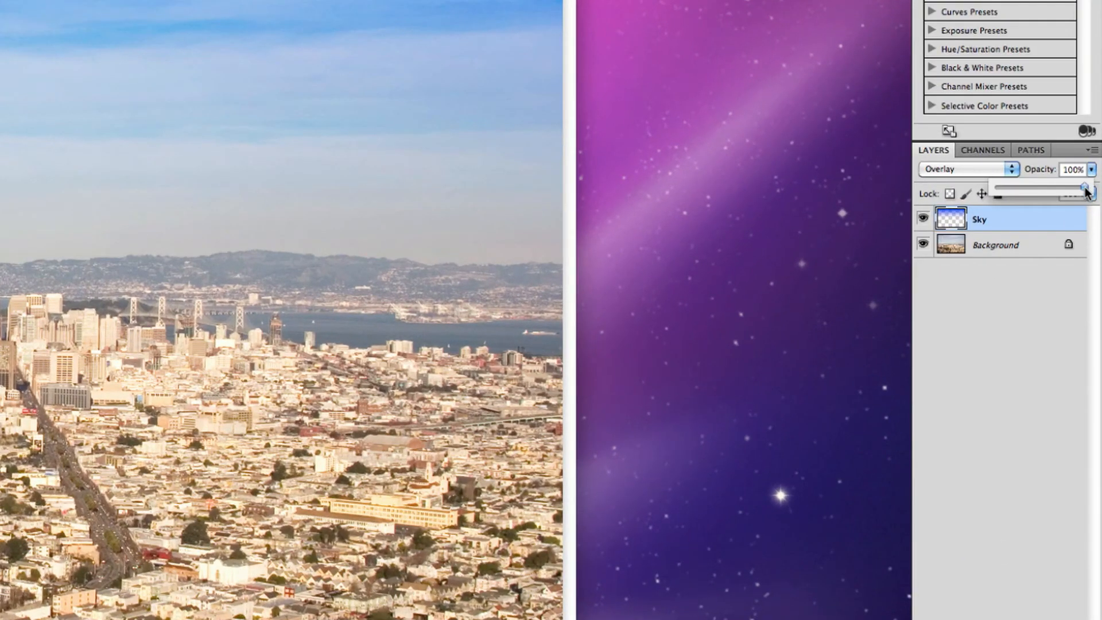
mouse_move(1087, 191)
left_mouse_down()
mouse_move(1064, 194)
mouse_move(1074, 194)
left_mouse_up()
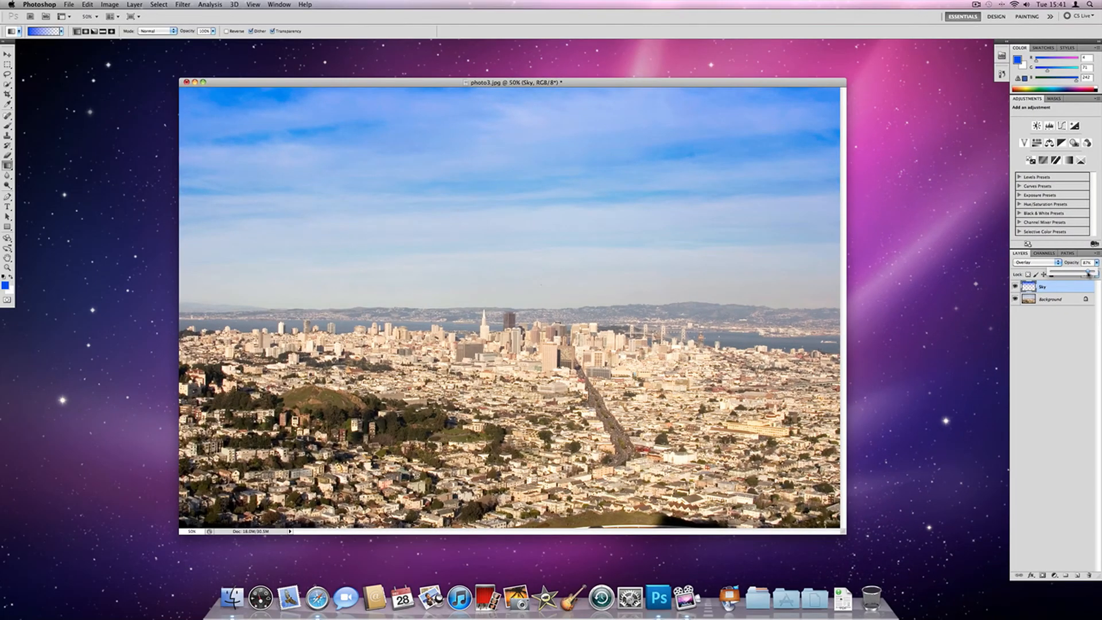
left_click(1068, 321)
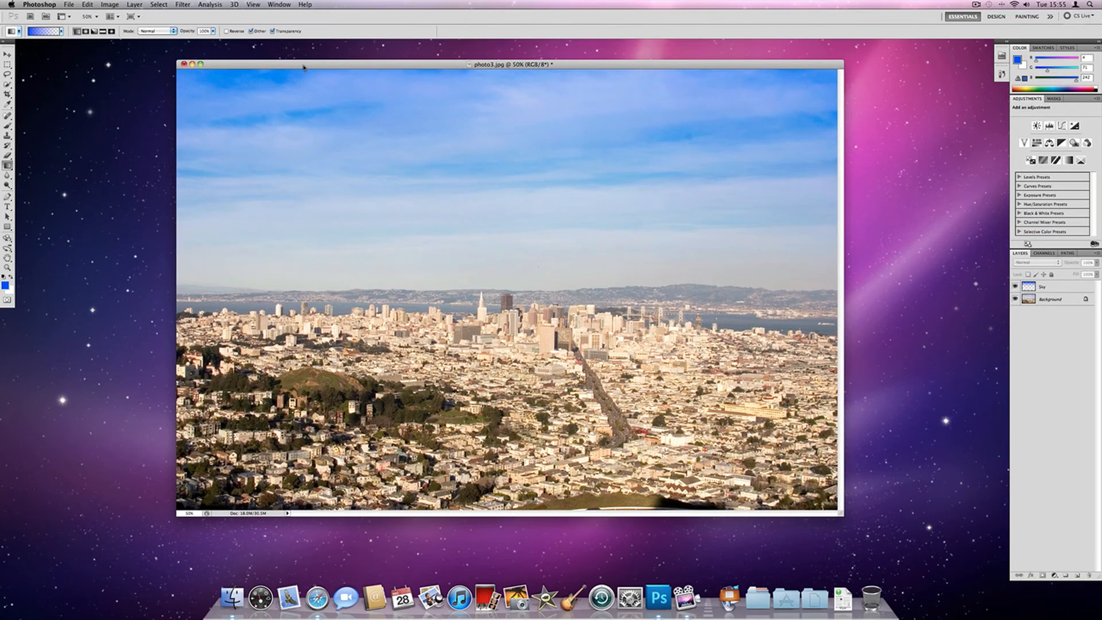
Step: Open the Save As dialog for the edited skyline photo
left_click(69, 4)
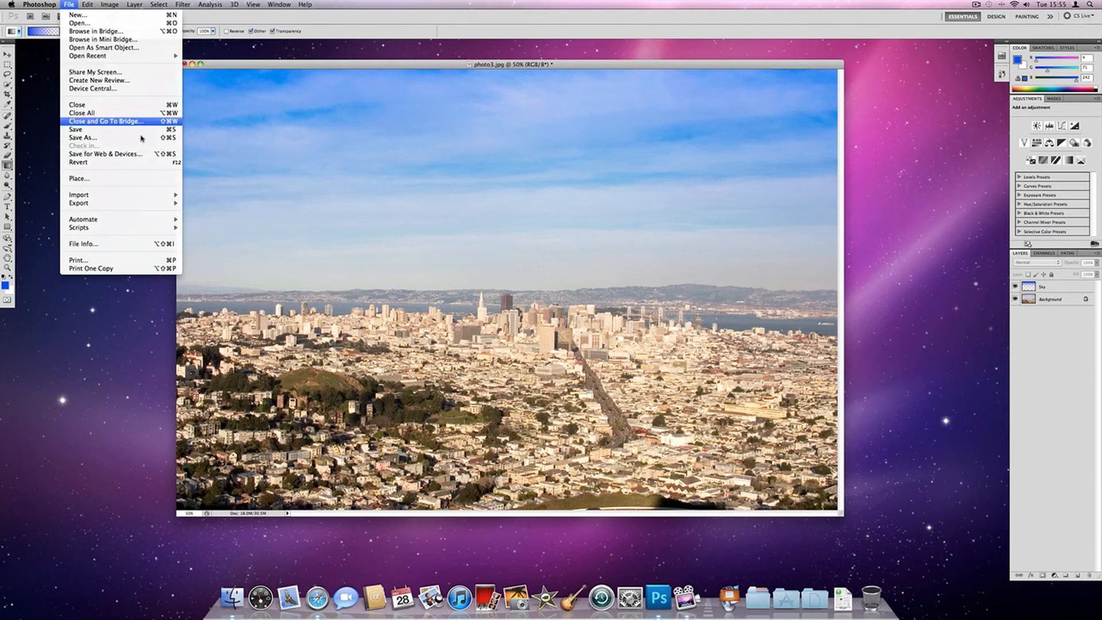
mouse_move(172, 210)
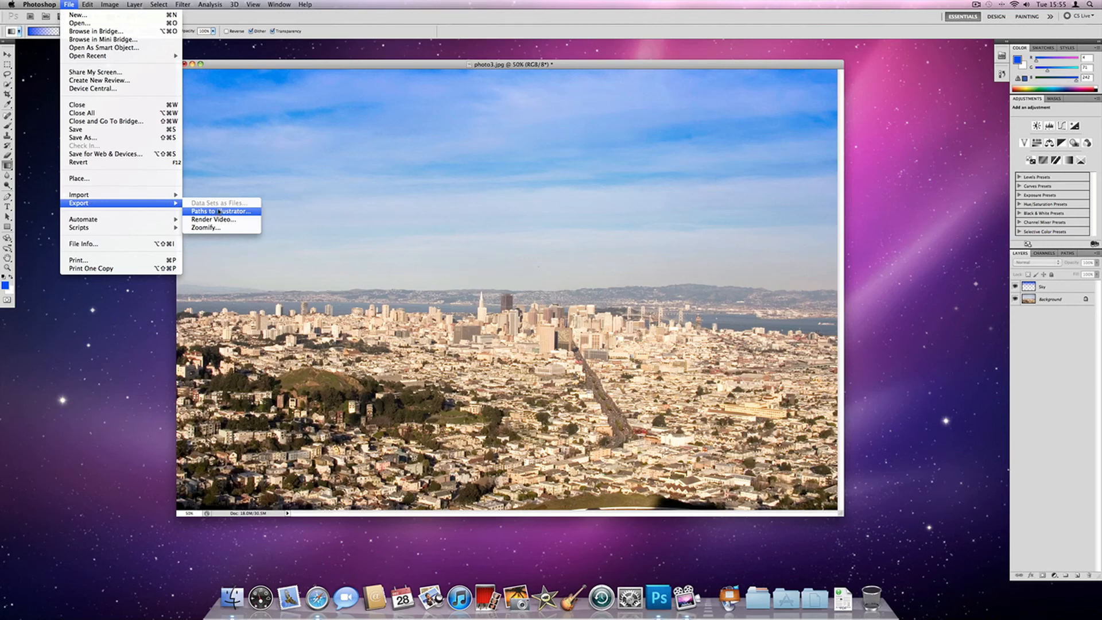
left_click(159, 138)
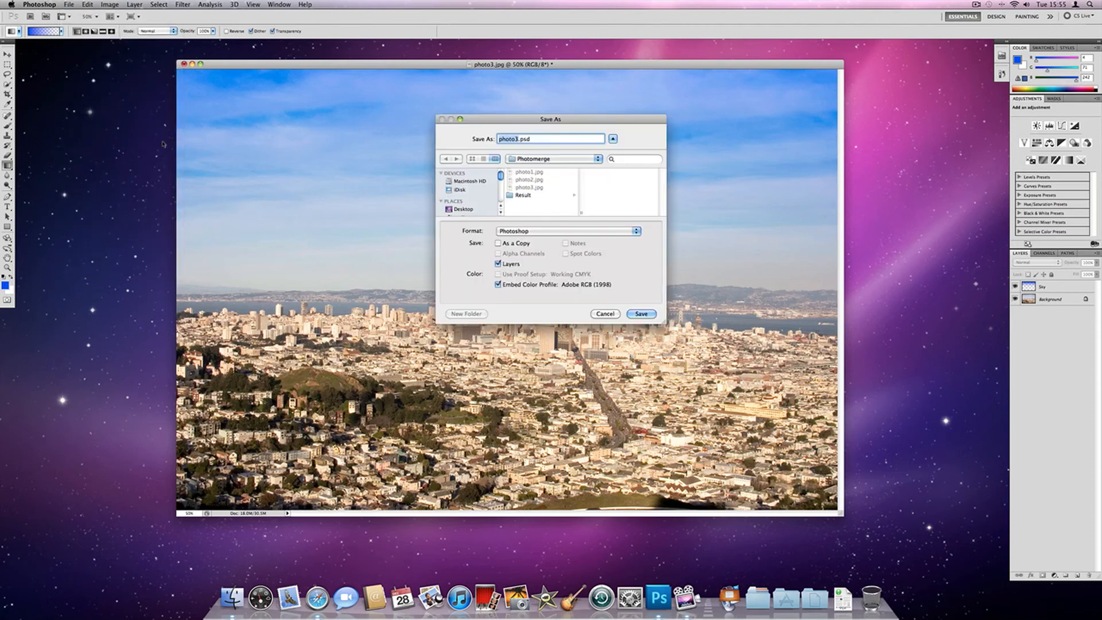